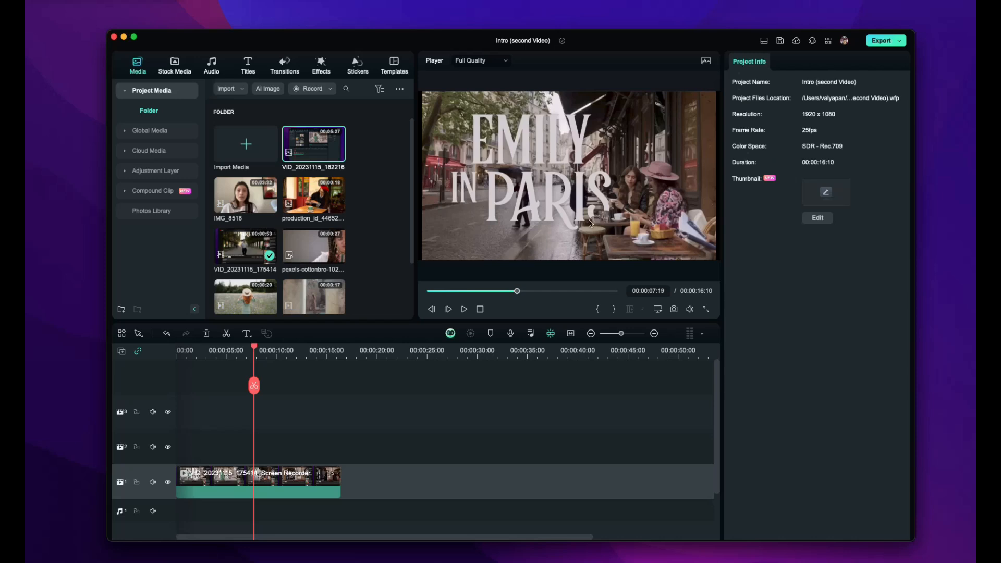
# Add the café clip of the woman in the red beret after the first clip on track 1
pyautogui.moveTo(313, 195); pyautogui.dragTo(391, 476)
pyautogui.click(399, 352)
pyautogui.moveTo(400, 350)
pyautogui.mouseDown()
pyautogui.moveTo(435, 350)
pyautogui.moveTo(406, 350)
pyautogui.mouseUp()
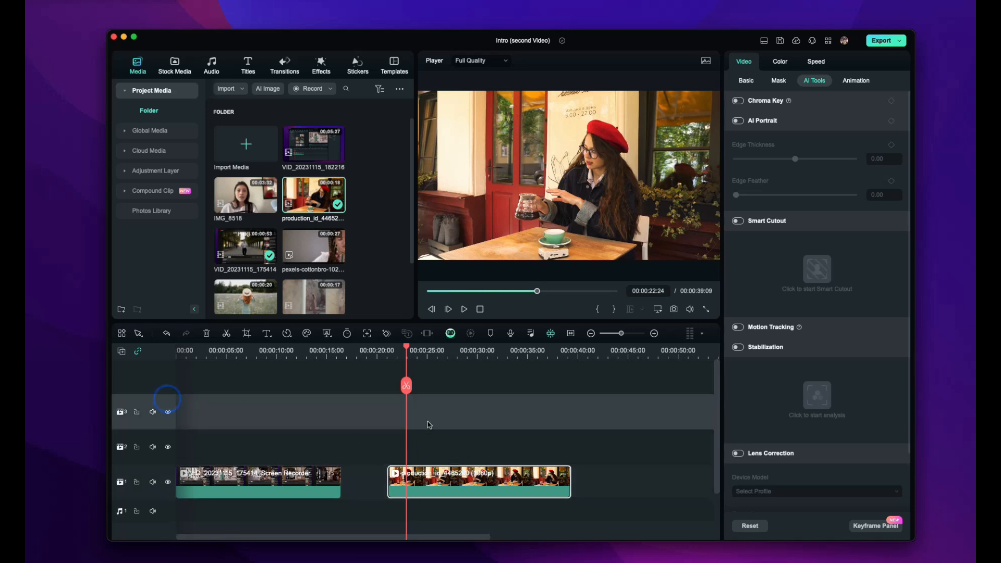
# Paste a copy of the café clip onto track 3, aligned directly above the original
pyautogui.press('super+v')
pyautogui.moveTo(426, 410); pyautogui.dragTo(414, 405)
pyautogui.click(393, 355)
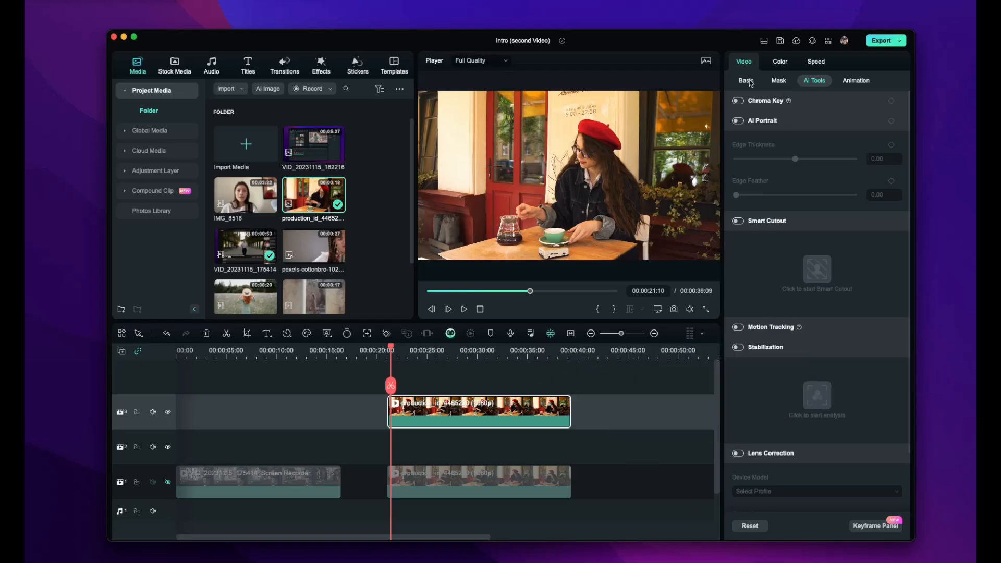
pyautogui.click(746, 80)
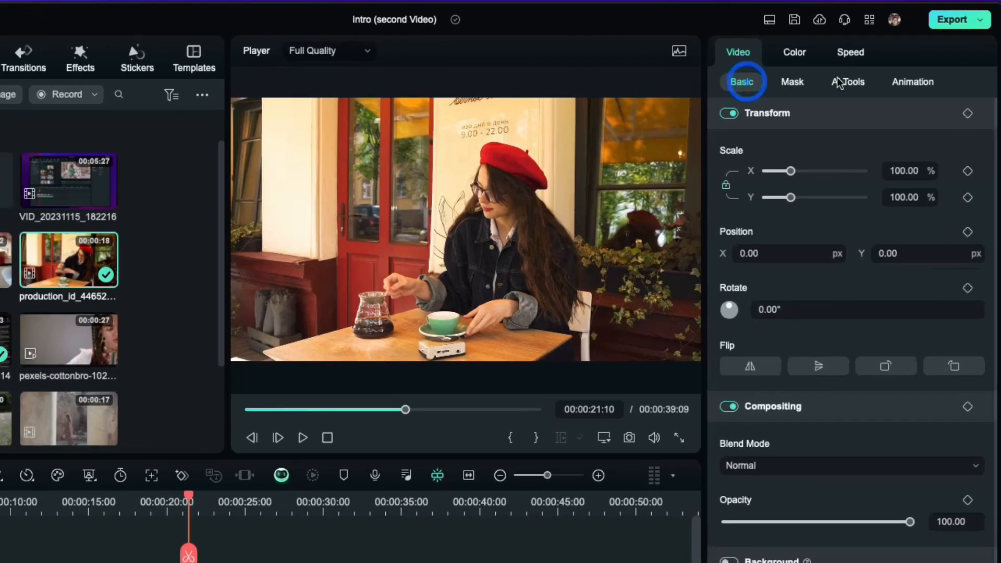
# Enable Smart Cutout on the top café clip, mark the woman and her table, and track the cutout
pyautogui.click(838, 82)
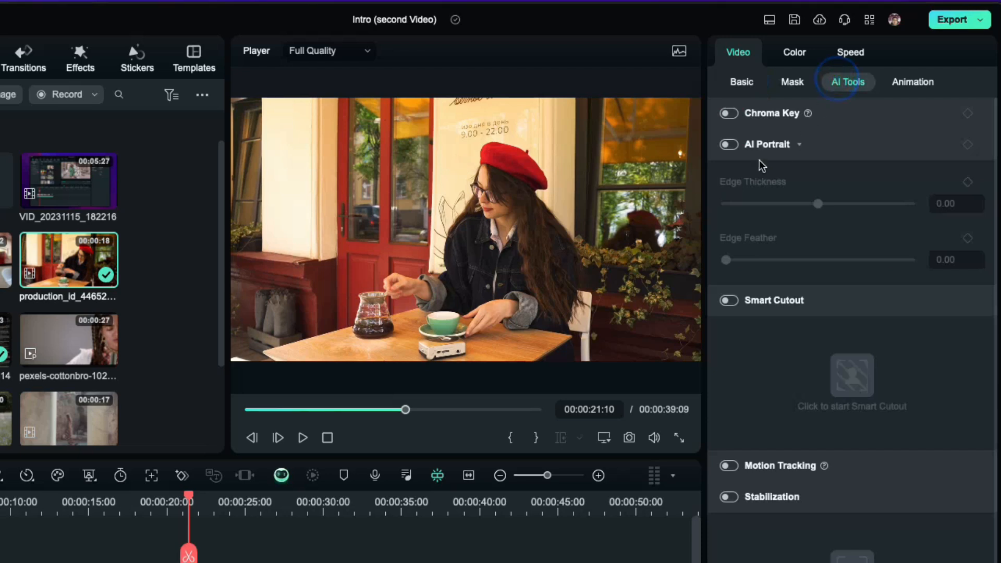
pyautogui.click(729, 300)
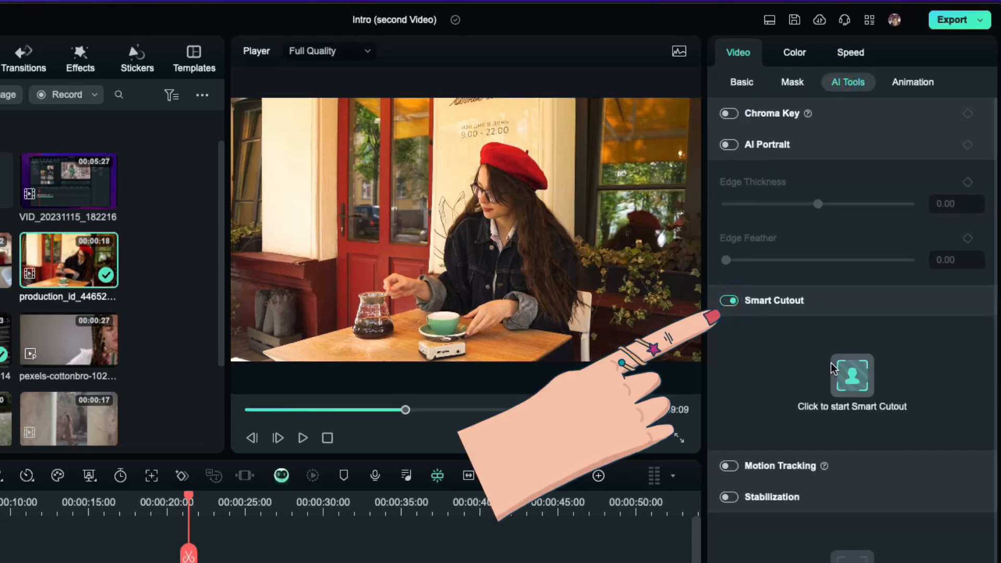
pyautogui.click(848, 368)
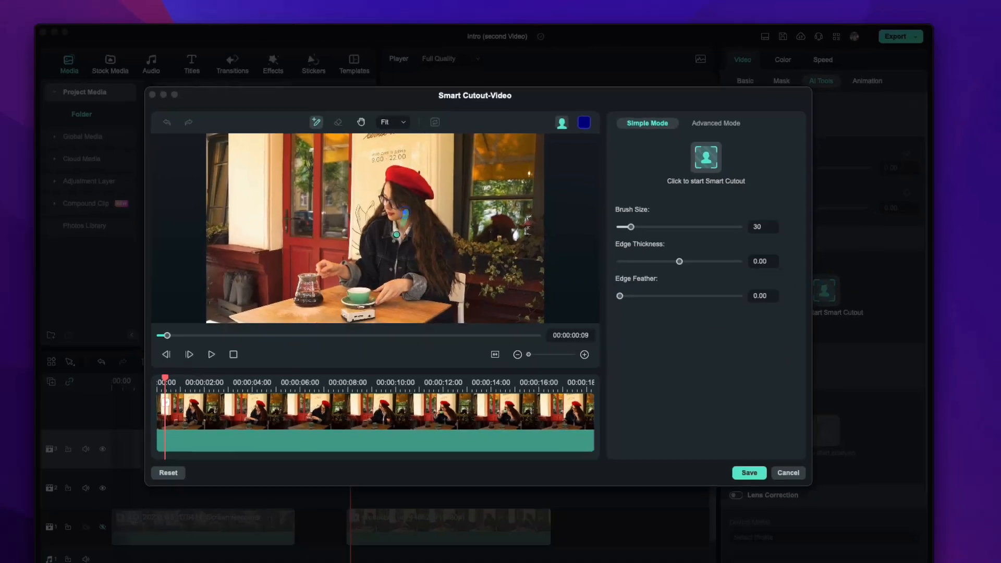
pyautogui.moveTo(173, 366); pyautogui.dragTo(266, 263)
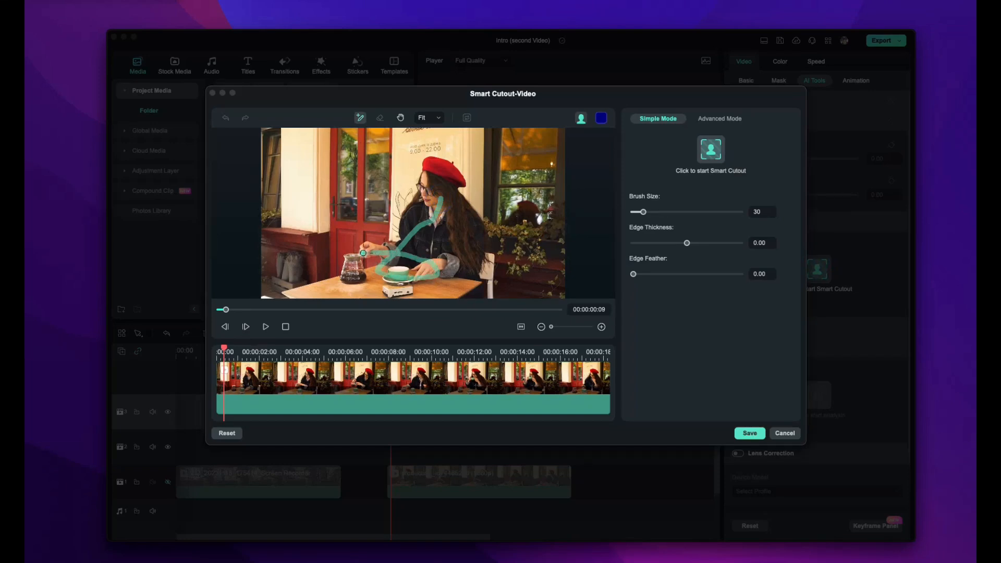
pyautogui.moveTo(350, 269)
pyautogui.mouseDown()
pyautogui.moveTo(369, 285)
pyautogui.moveTo(428, 292)
pyautogui.mouseUp()
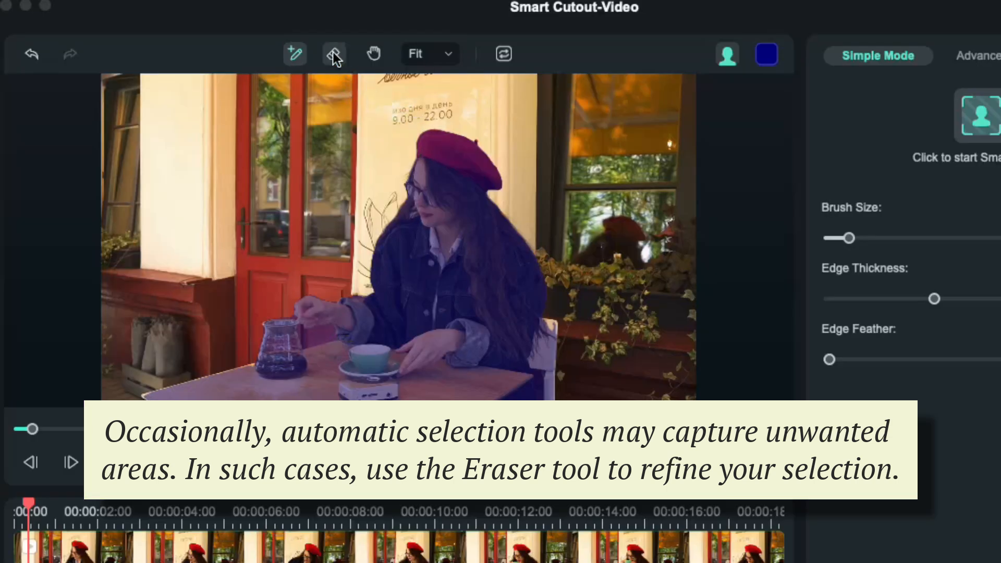
pyautogui.click(379, 118)
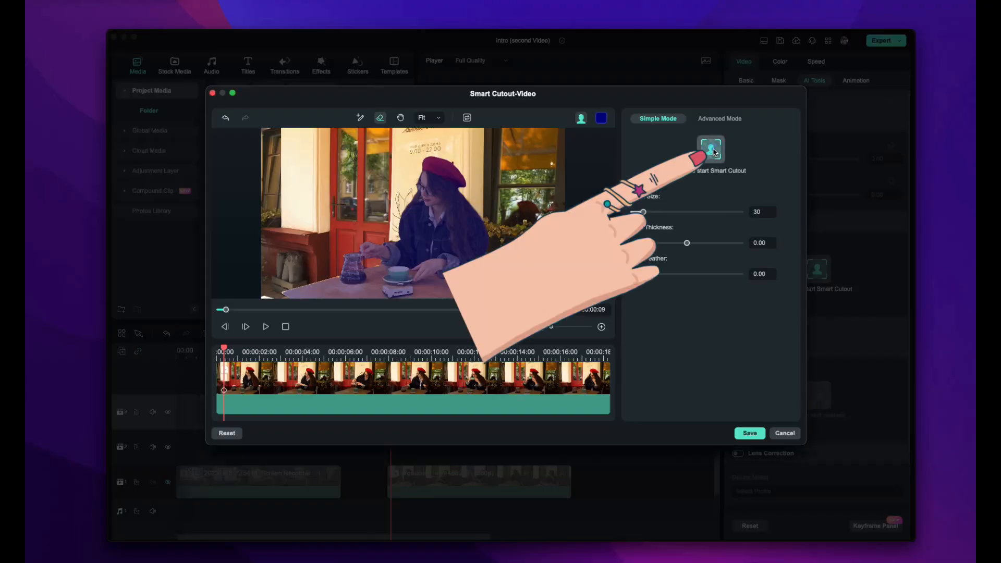
pyautogui.click(980, 115)
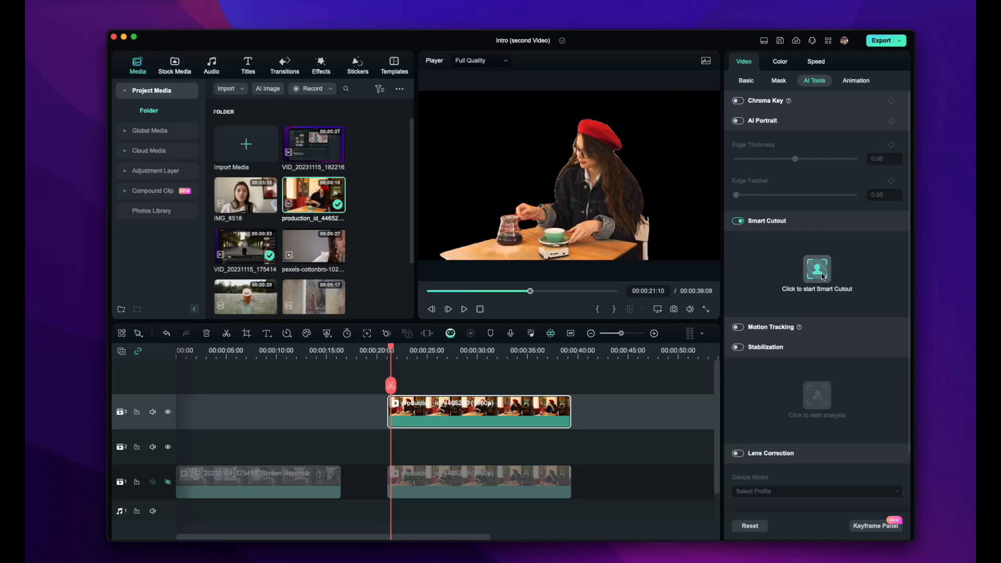
# Set the cutout's edge thickness to -0.93 and edge feather to 2.24
pyautogui.click(978, 427)
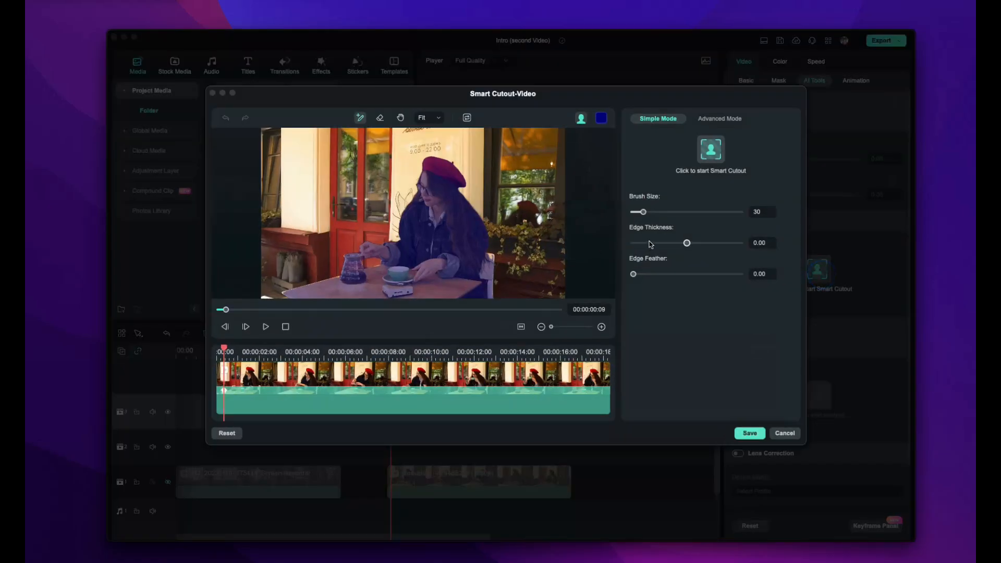
pyautogui.moveTo(686, 243); pyautogui.dragTo(686, 243)
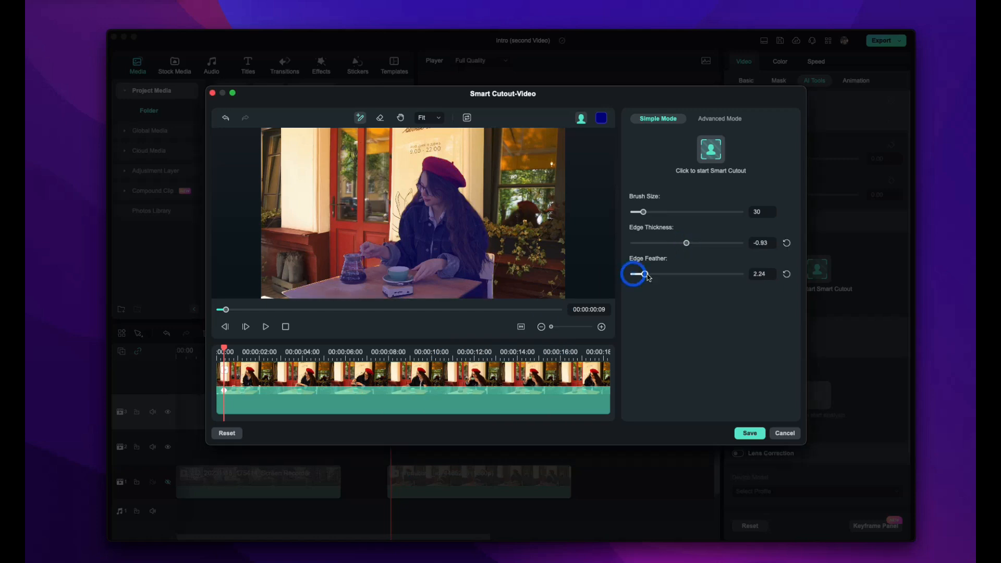
pyautogui.moveTo(650, 275); pyautogui.dragTo(633, 274)
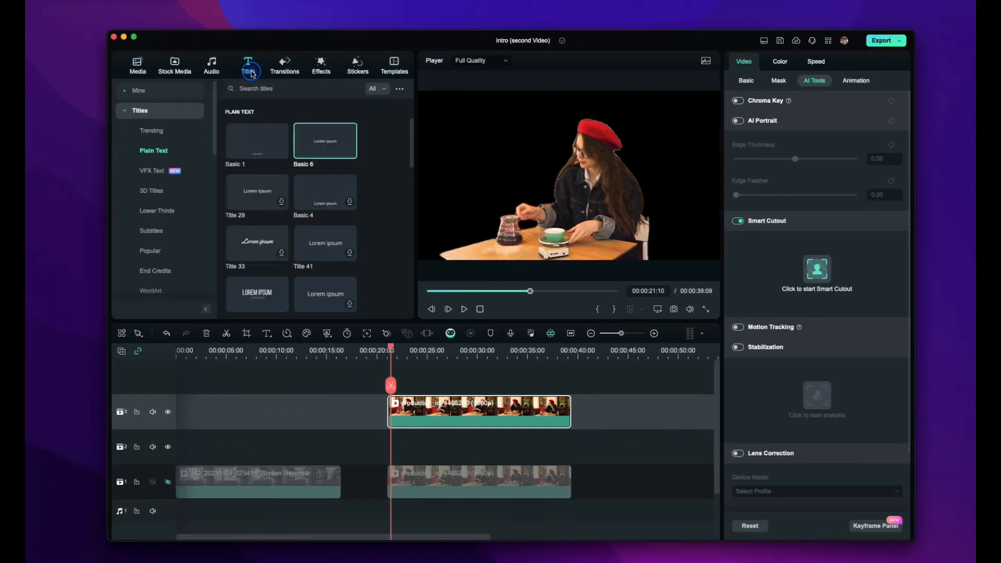
# Add the Basic 6 title to track 2 and lock the top café track
pyautogui.moveTo(323, 144); pyautogui.dragTo(387, 447)
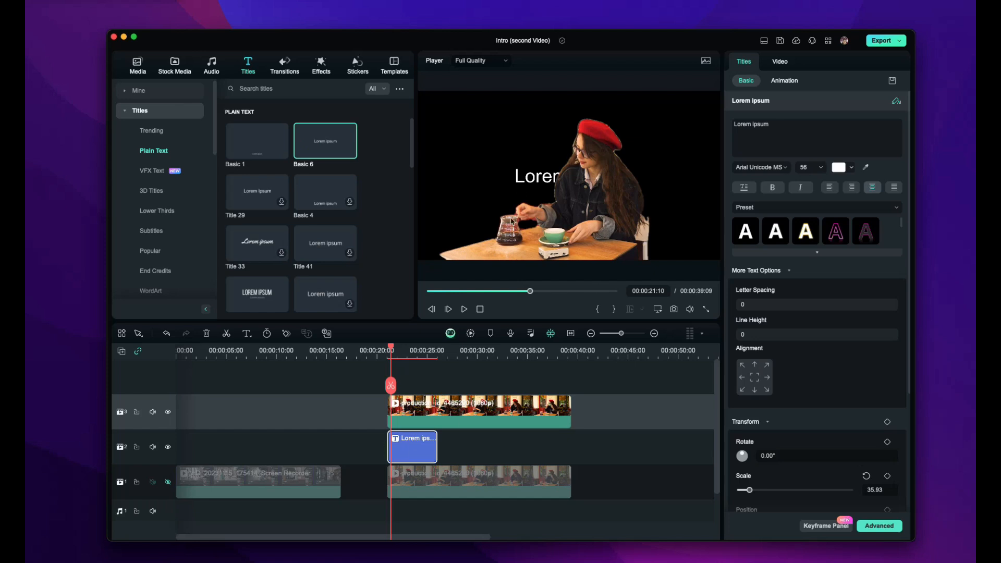
pyautogui.click(599, 175)
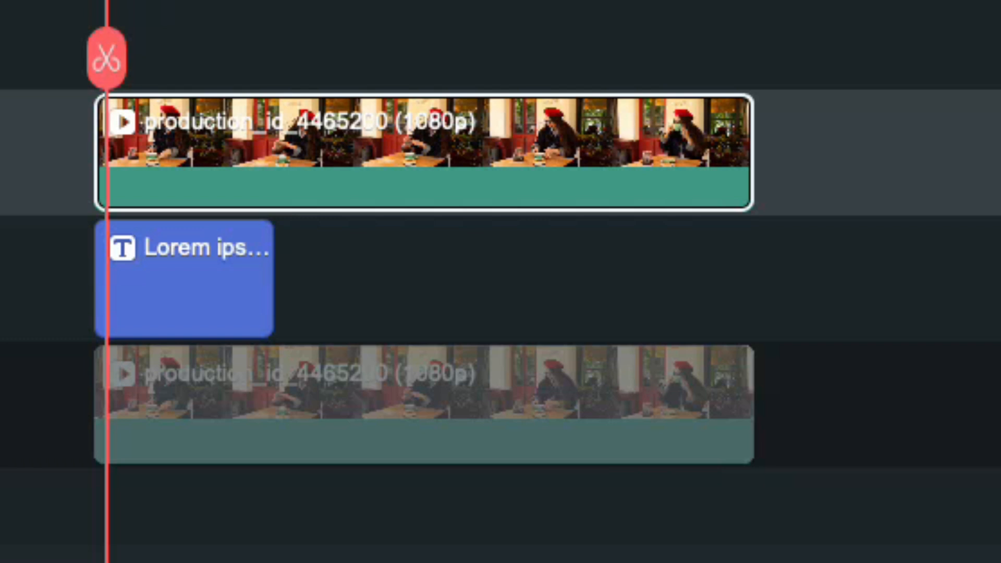
pyautogui.click(171, 297)
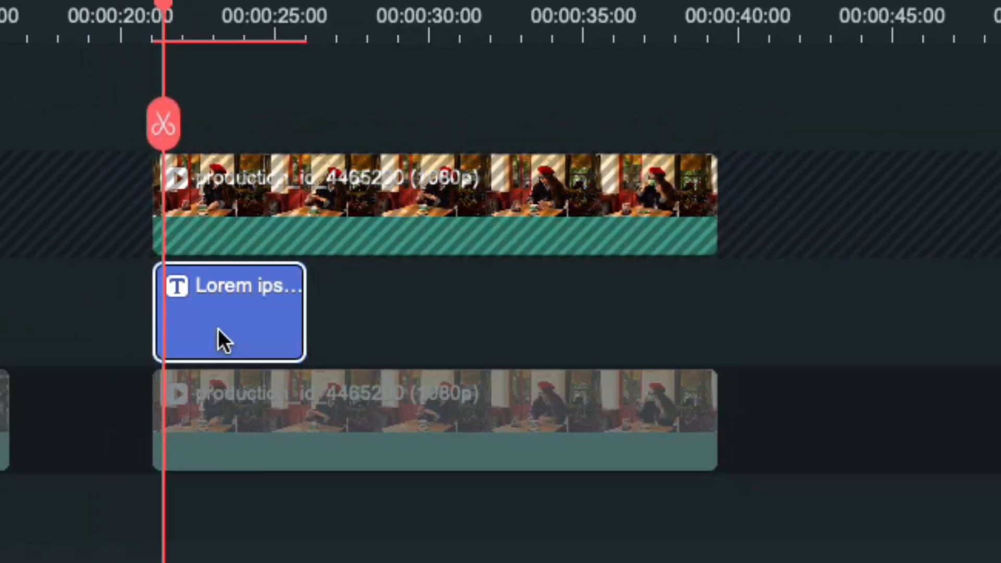
pyautogui.click(218, 329)
# Enlarge the Bon Valyage title and place it at the upper left of the frame
pyautogui.moveTo(546, 174); pyautogui.dragTo(500, 149)
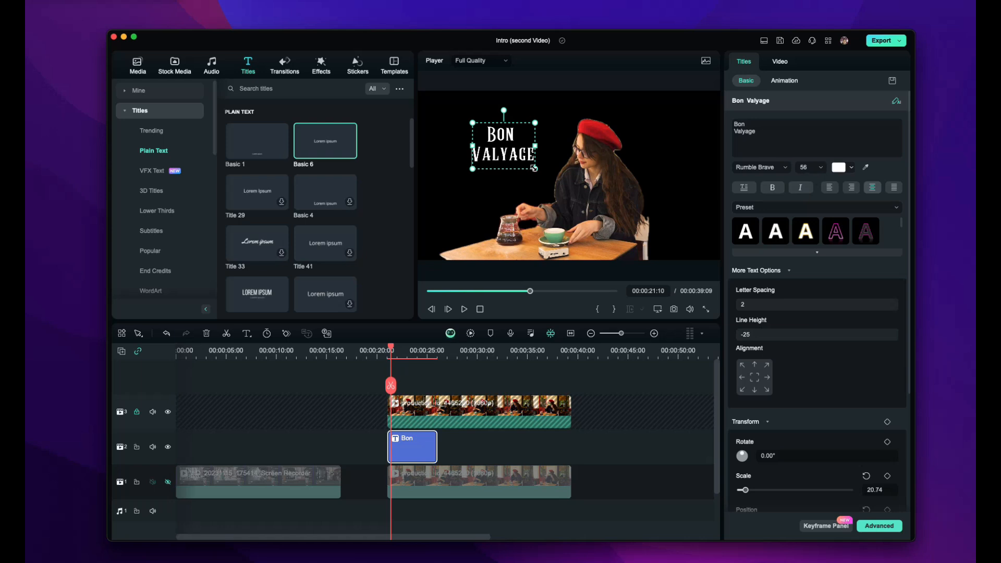
pyautogui.moveTo(534, 168); pyautogui.dragTo(567, 184)
pyautogui.moveTo(468, 120); pyautogui.dragTo(439, 98)
pyautogui.moveTo(493, 160); pyautogui.dragTo(488, 159)
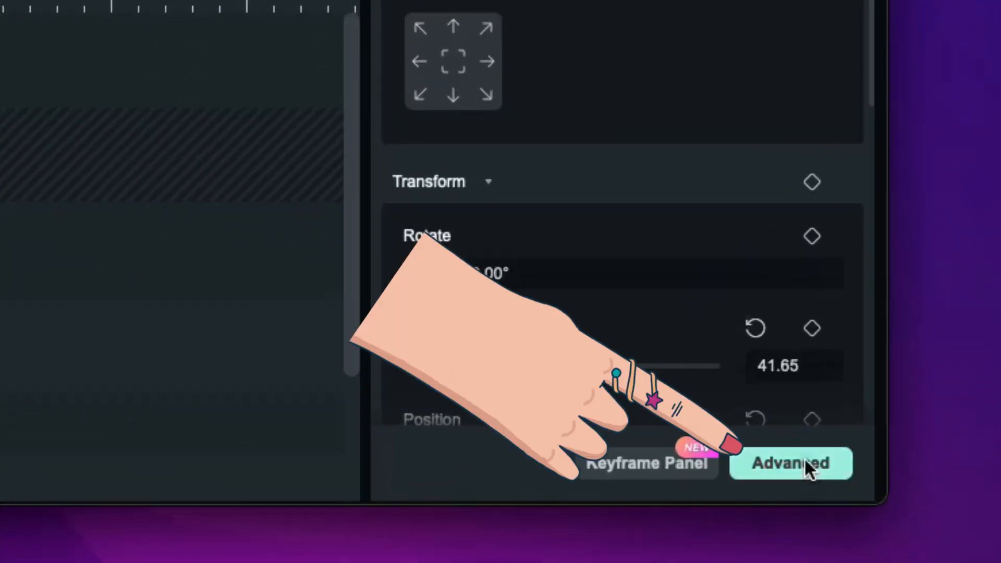
# Add a grey drop shadow (opacity 95, blur 3, distance 8) to the title and reposition it
pyautogui.click(879, 526)
pyautogui.scroll(-10, 677, 313)
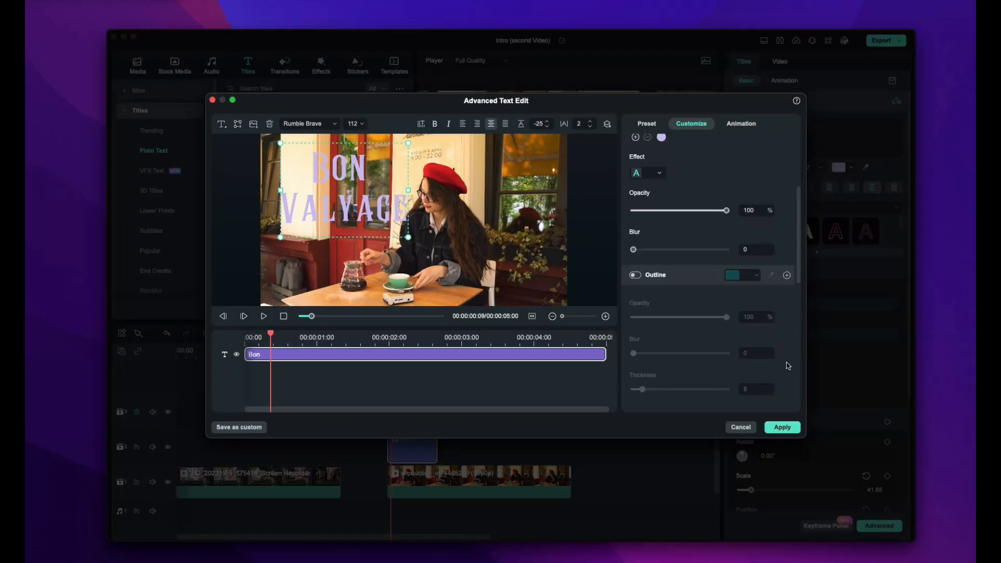
pyautogui.click(635, 315)
pyautogui.click(741, 314)
pyautogui.click(732, 369)
pyautogui.scroll(-5, 734, 369)
pyautogui.scroll(-2, 734, 370)
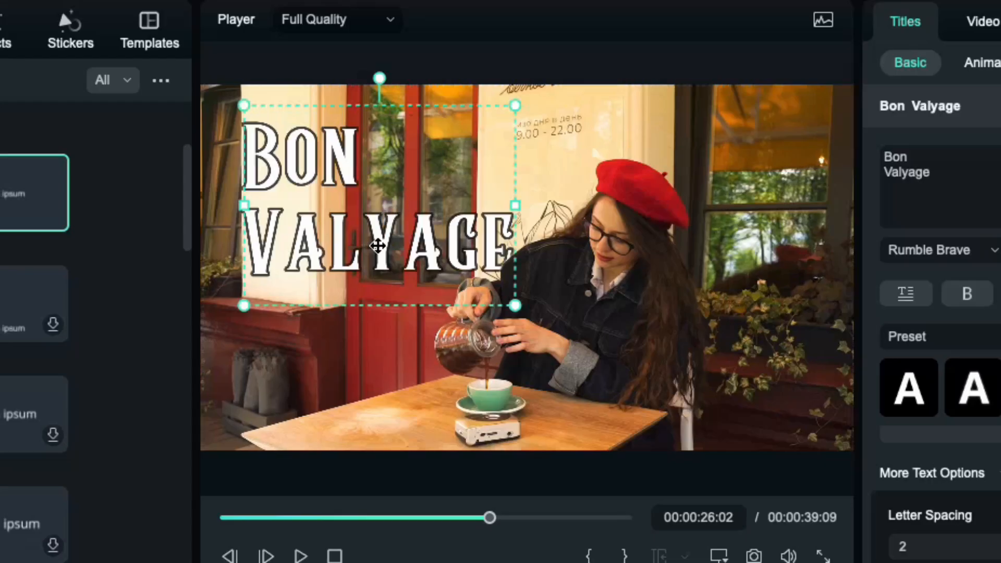
pyautogui.moveTo(378, 245)
pyautogui.mouseDown()
pyautogui.moveTo(806, 249)
pyautogui.moveTo(350, 247)
pyautogui.moveTo(365, 248)
pyautogui.mouseUp()
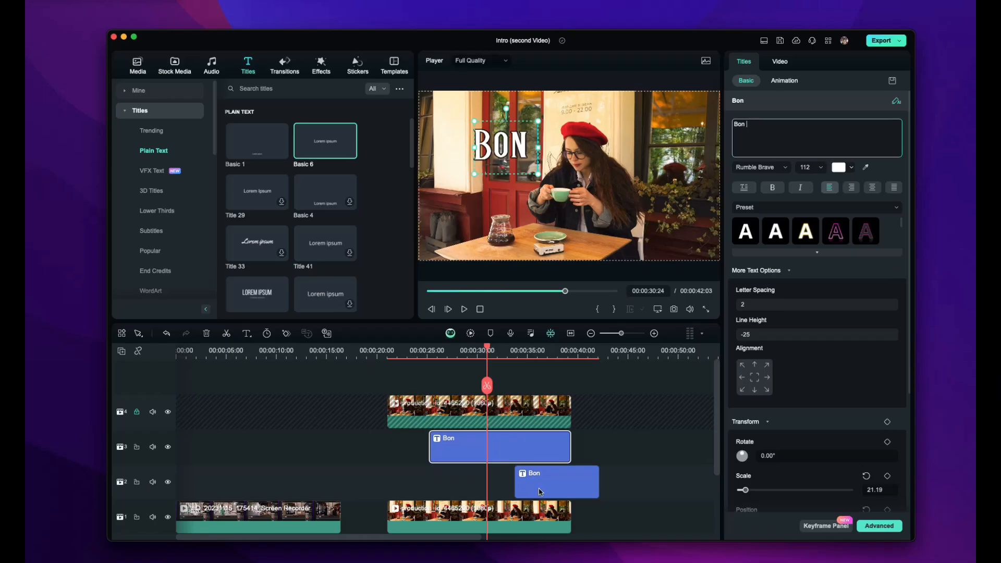
# Delete 'Bon' from the duplicated title clip so it reads only 'Valyage'
pyautogui.click(541, 491)
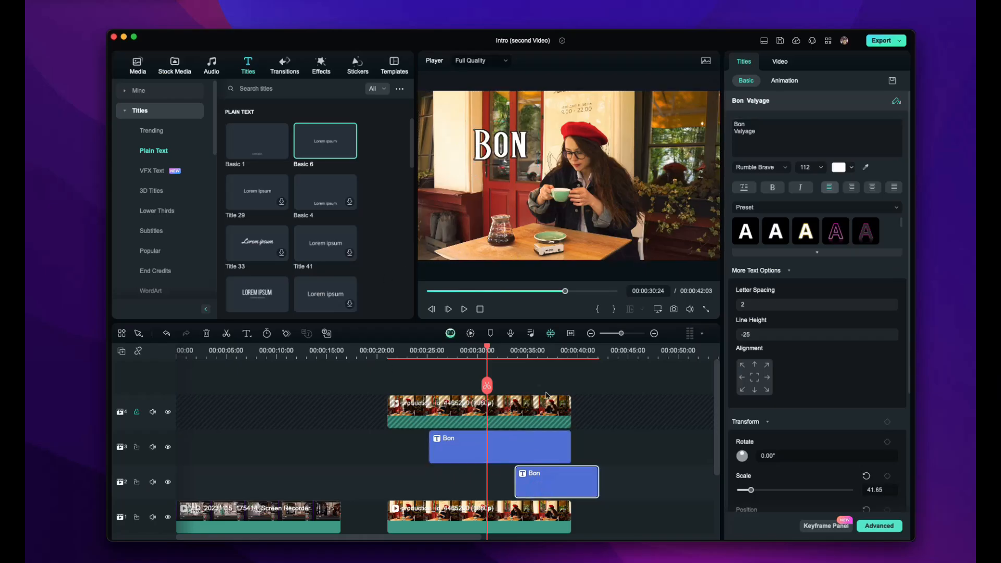
pyautogui.click(550, 356)
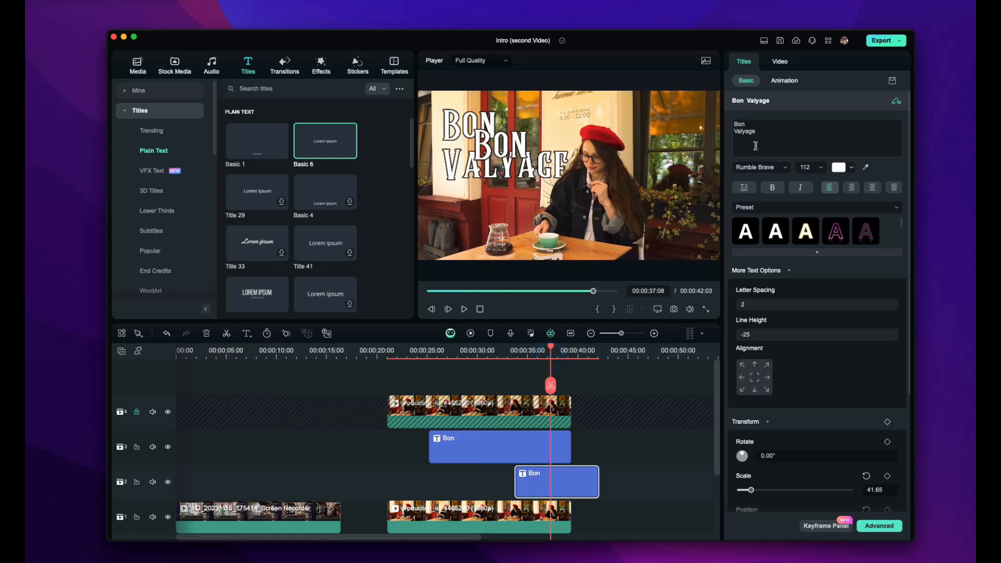
pyautogui.doubleClick(753, 121)
pyautogui.press('BackSpace')
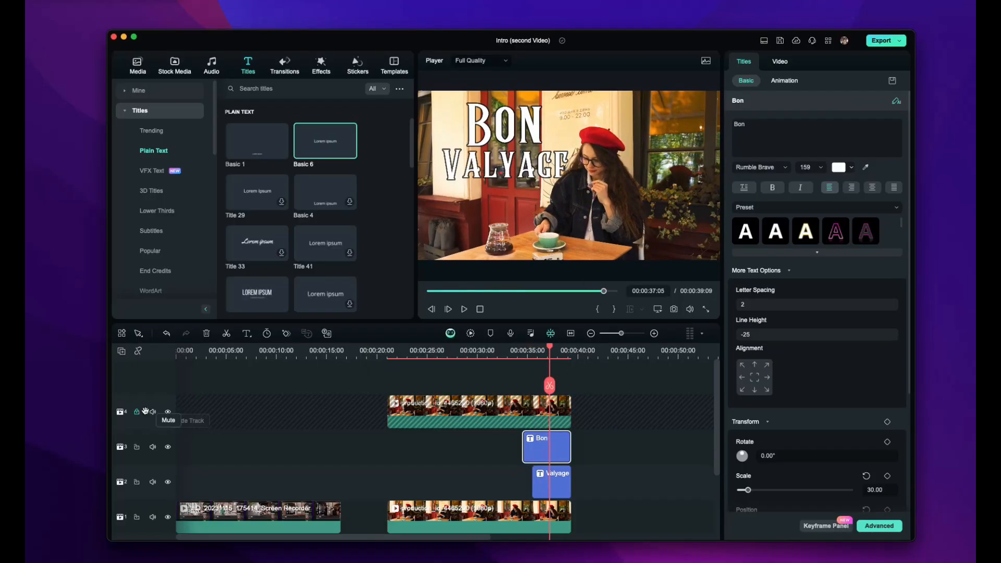
pyautogui.click(472, 403)
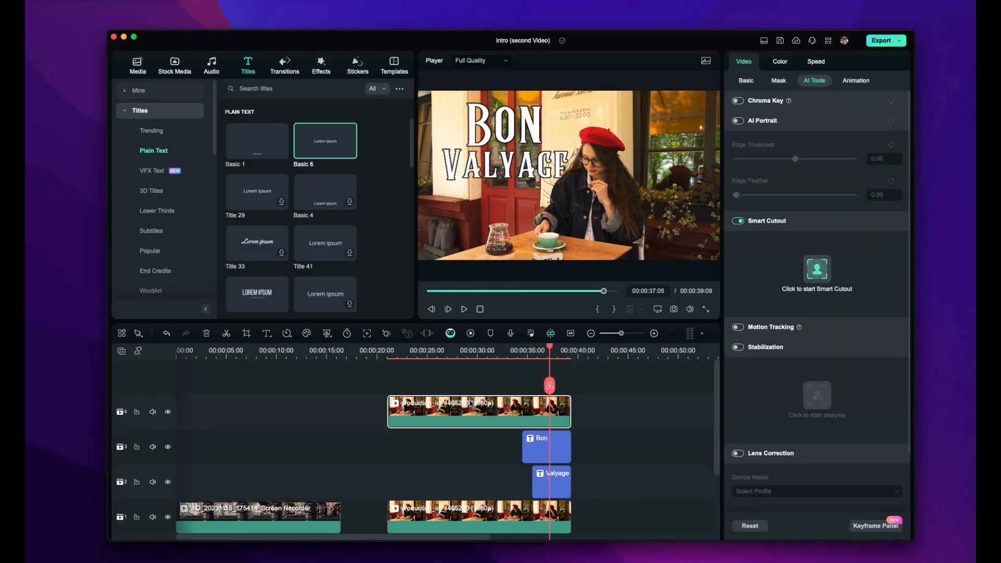
# Reopen Smart Cutout with the preview at 100% and the Eraser selected
pyautogui.click(815, 269)
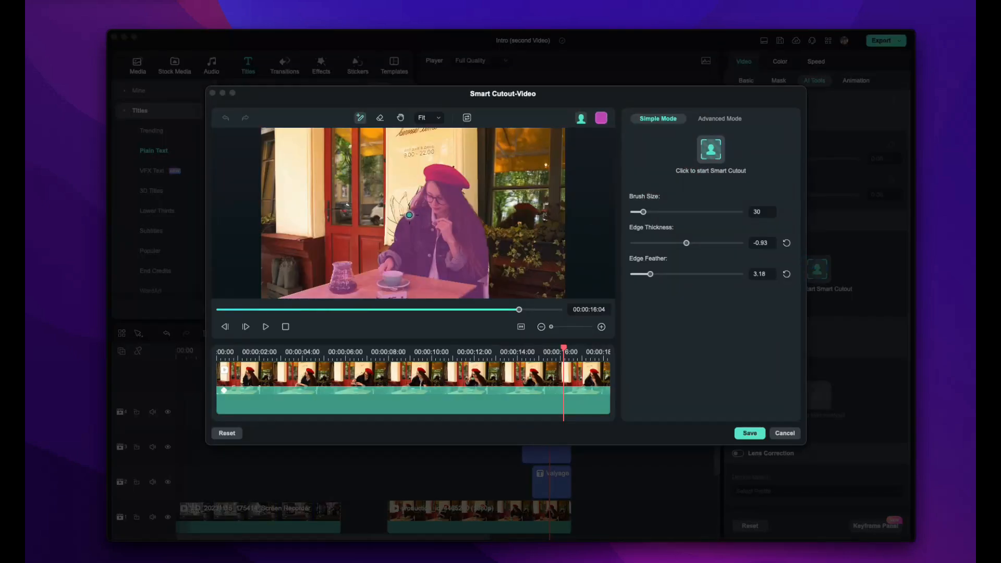
pyautogui.click(439, 119)
pyautogui.click(433, 184)
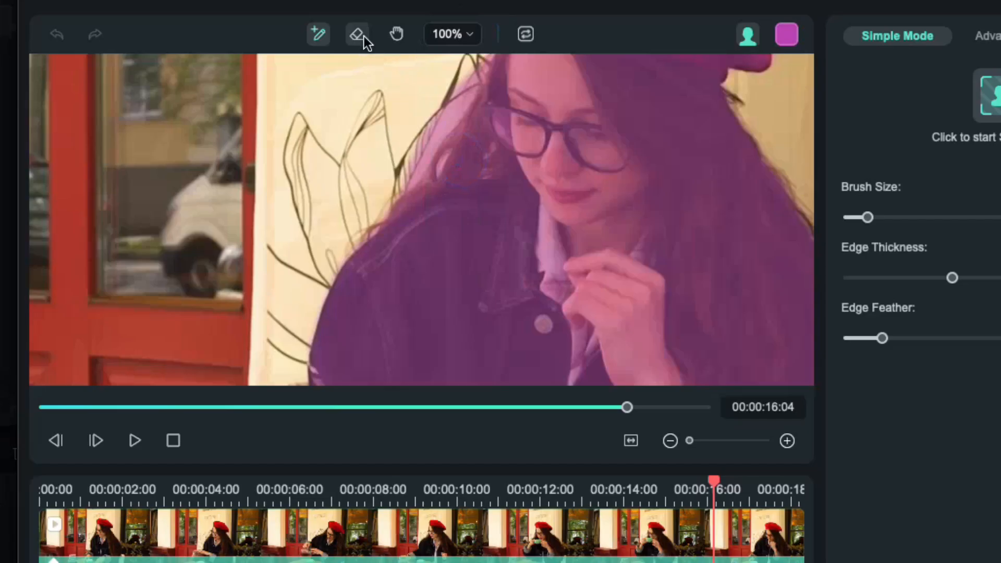
pyautogui.click(380, 117)
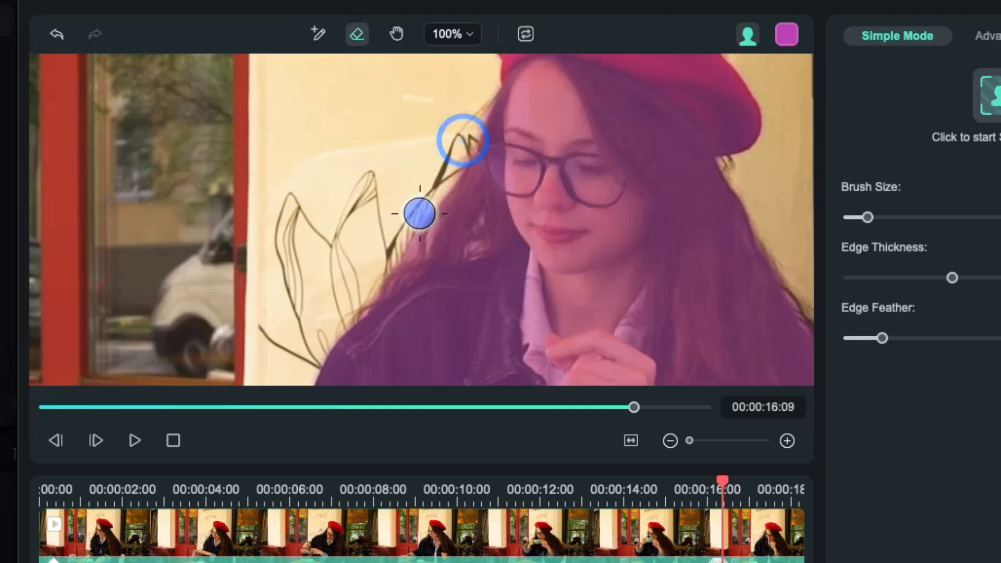
# Erase stray background along the hair's left edge frame by frame, then play back the walk
pyautogui.press('Right')
pyautogui.press('Right')
pyautogui.press('Right')
pyautogui.moveTo(455, 142); pyautogui.dragTo(398, 231)
pyautogui.press('Right')
pyautogui.press('Right')
pyautogui.press('Right')
pyautogui.moveTo(446, 168); pyautogui.dragTo(398, 228)
pyautogui.press('Right')
pyautogui.press('Right')
pyautogui.moveTo(451, 161); pyautogui.dragTo(396, 231)
pyautogui.press('Right')
pyautogui.press('Right')
pyautogui.press('Right')
pyautogui.press('Right')
pyautogui.press('Right')
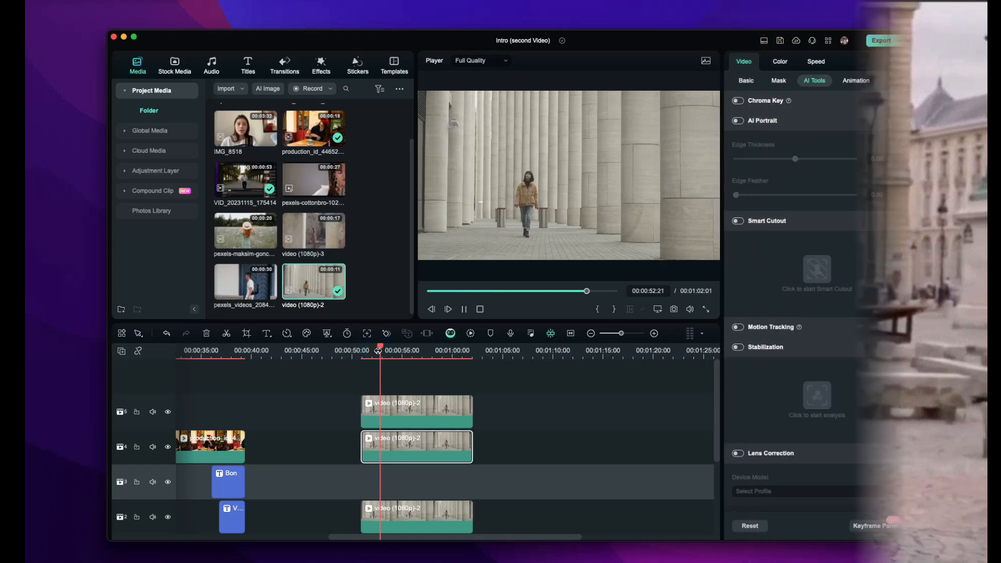
pyautogui.press('space')
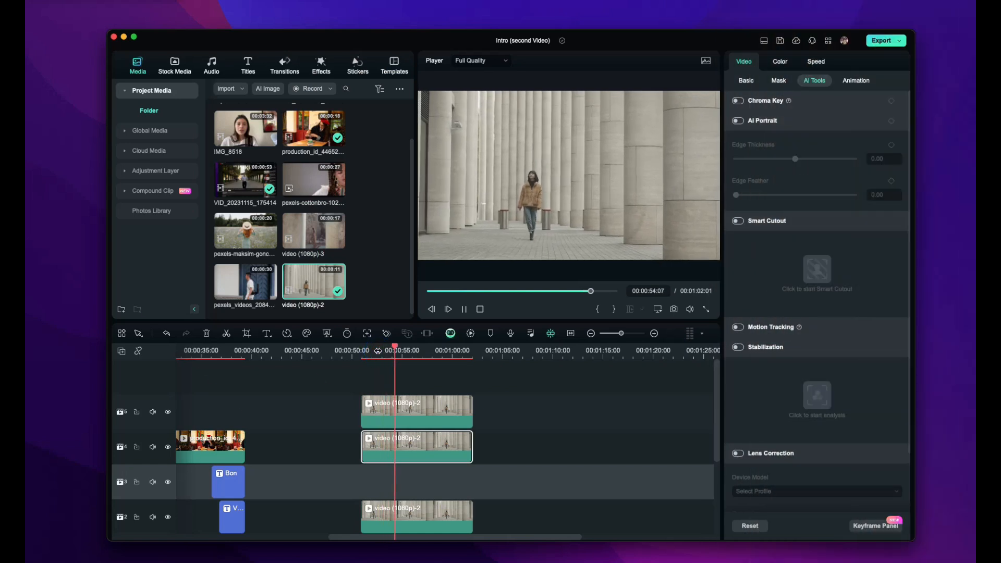
# Preview the walk and run stabilization analysis on the top colonnade clip
pyautogui.press('space')
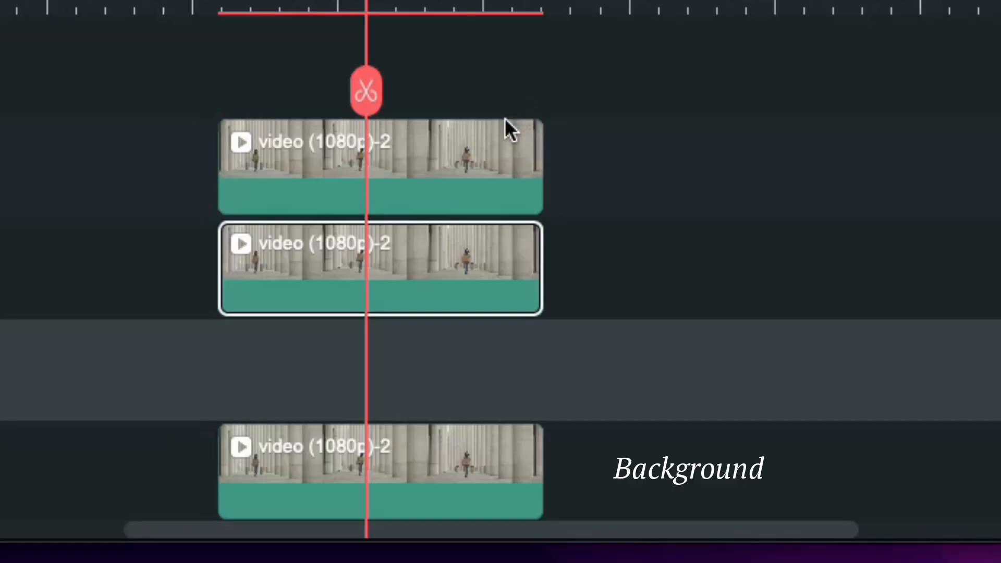
pyautogui.press('space')
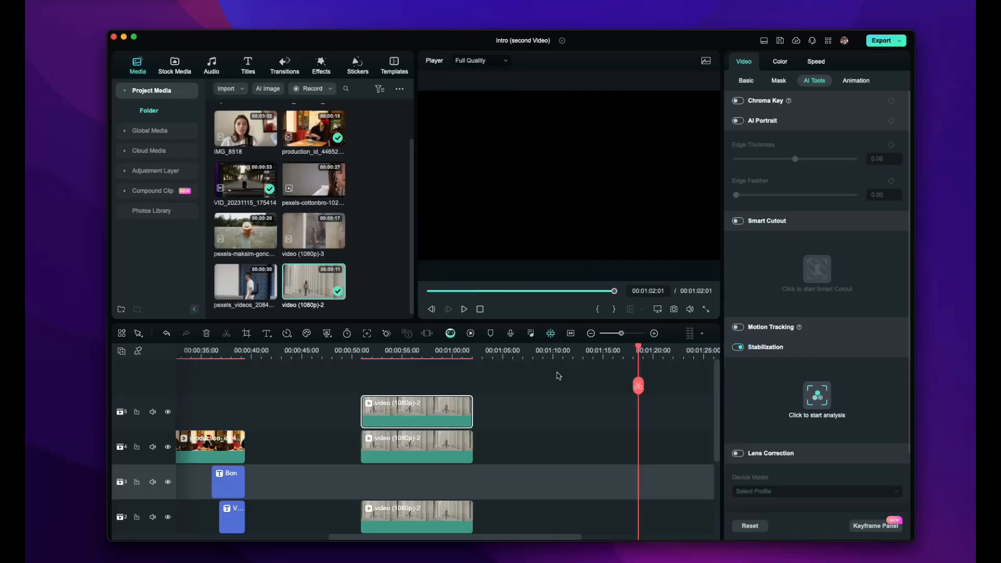
pyautogui.click(400, 349)
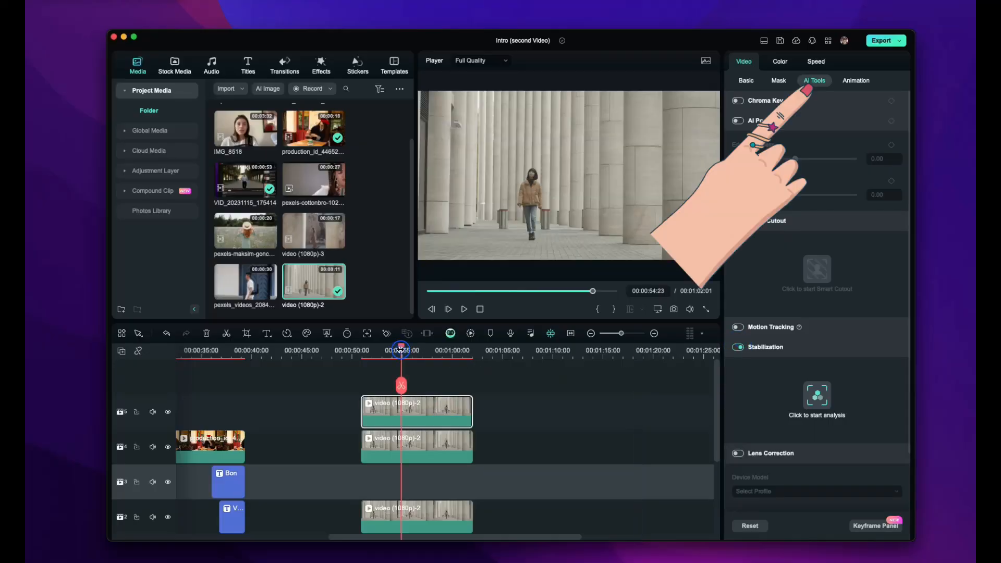
pyautogui.click(817, 395)
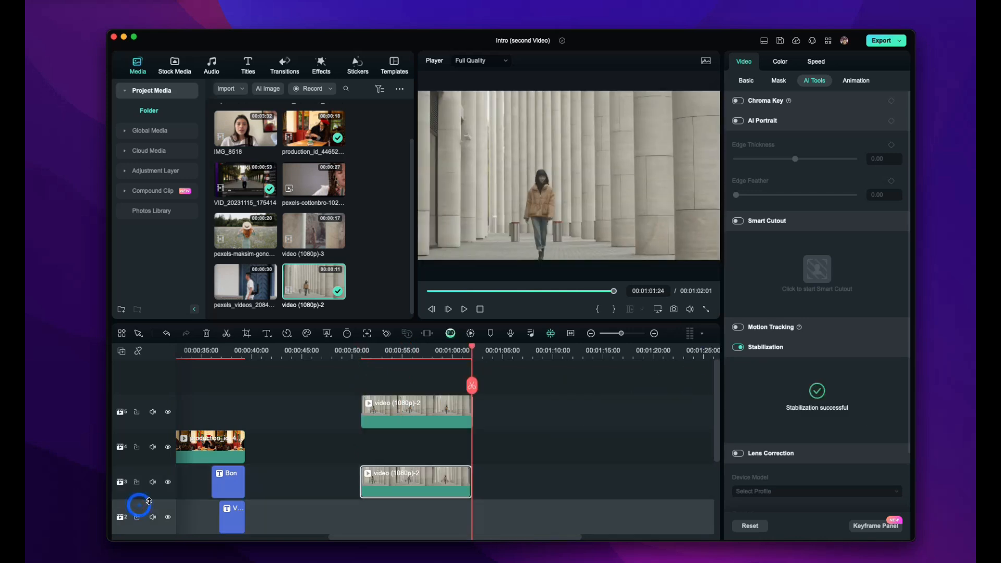
# Paste a copy of the colonnade clip onto track 3, lined up under the others
pyautogui.press('super+v')
pyautogui.moveTo(494, 507); pyautogui.dragTo(383, 507)
pyautogui.click(376, 367)
pyautogui.moveTo(375, 357); pyautogui.dragTo(368, 356)
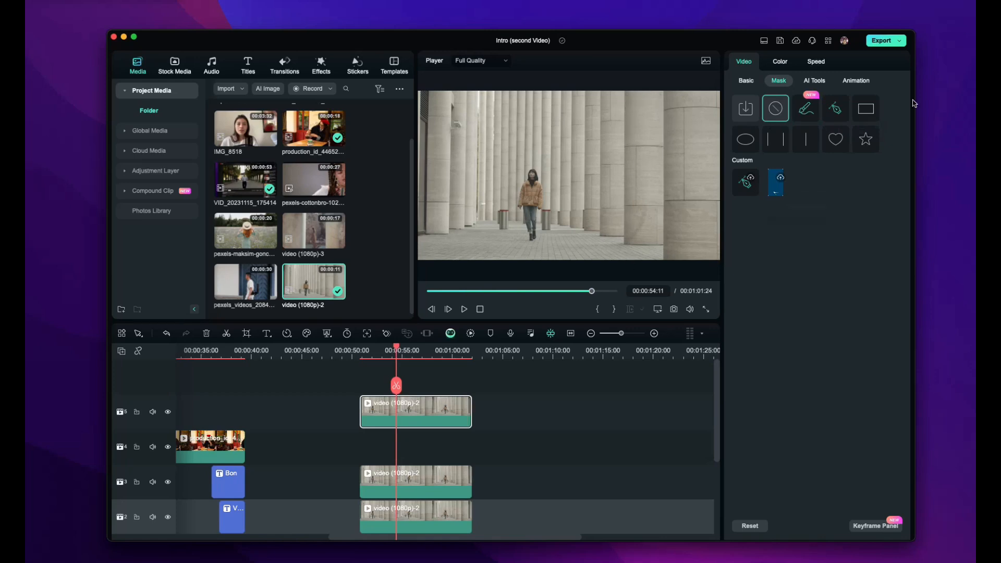
# Mask the top colonnade clip with a tall, narrow rectangle over the right columns, hiding tracks 2–3
pyautogui.click(858, 111)
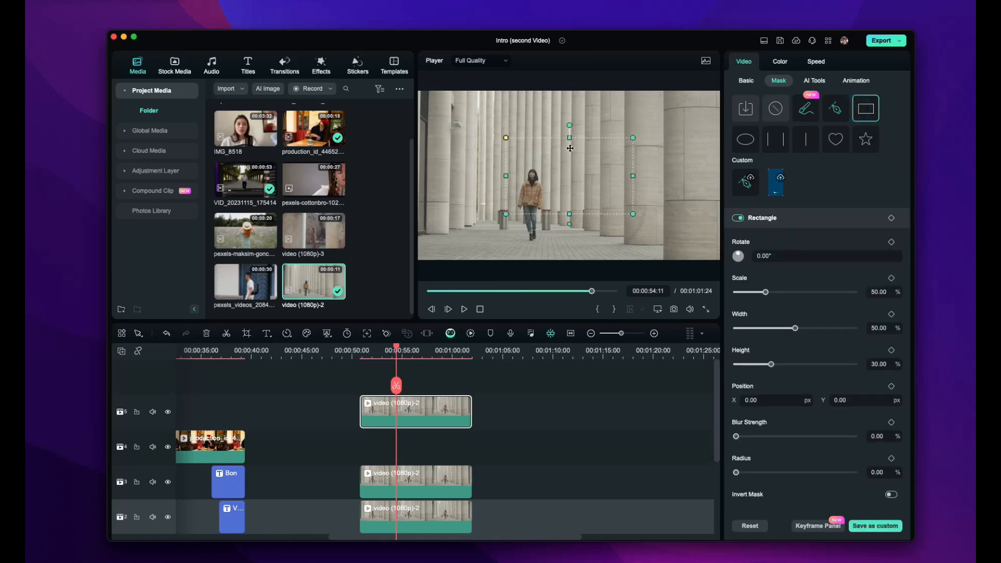
pyautogui.moveTo(569, 137); pyautogui.dragTo(569, 91)
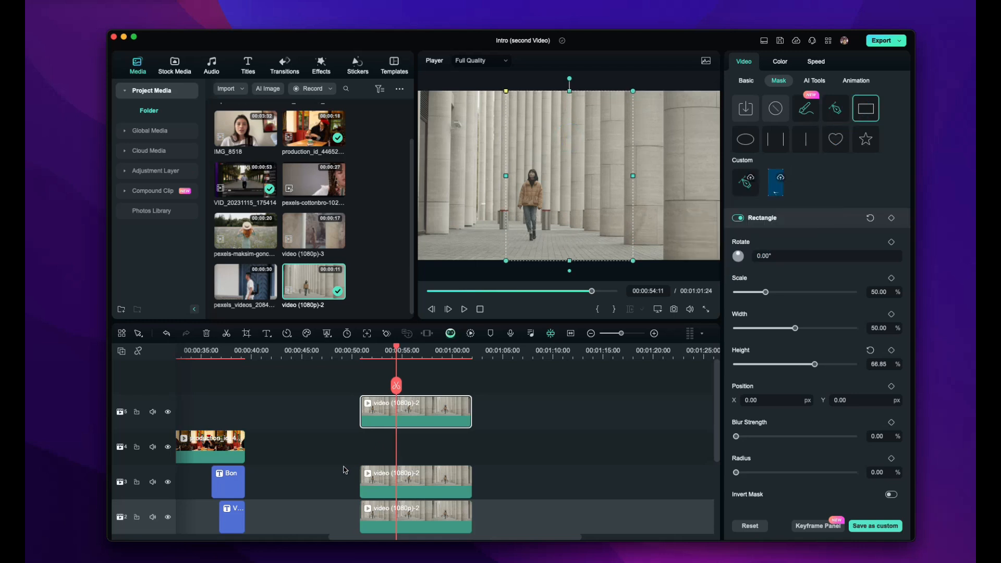
pyautogui.click(168, 482)
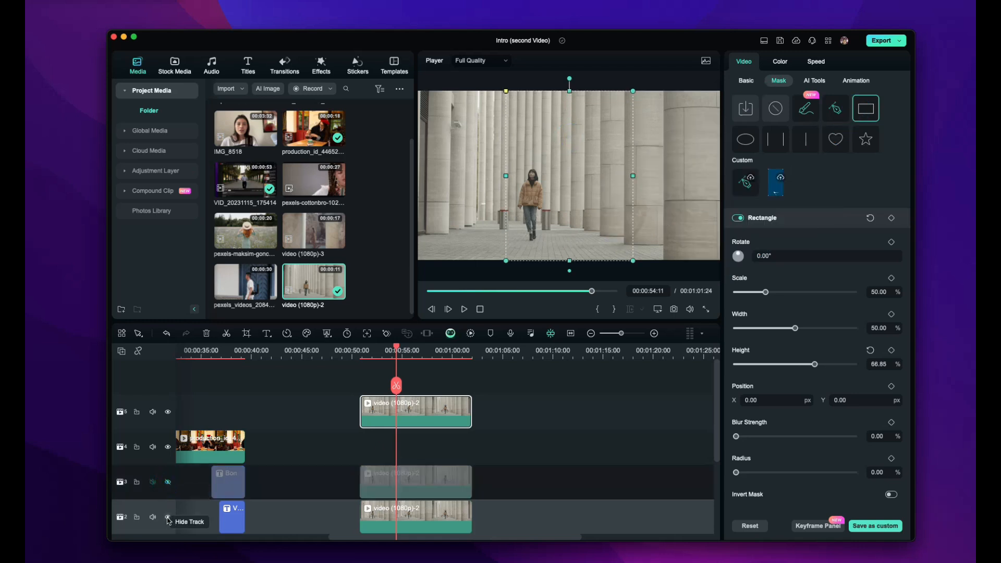
pyautogui.click(168, 517)
pyautogui.moveTo(573, 219); pyautogui.dragTo(660, 215)
pyautogui.moveTo(592, 176); pyautogui.dragTo(680, 195)
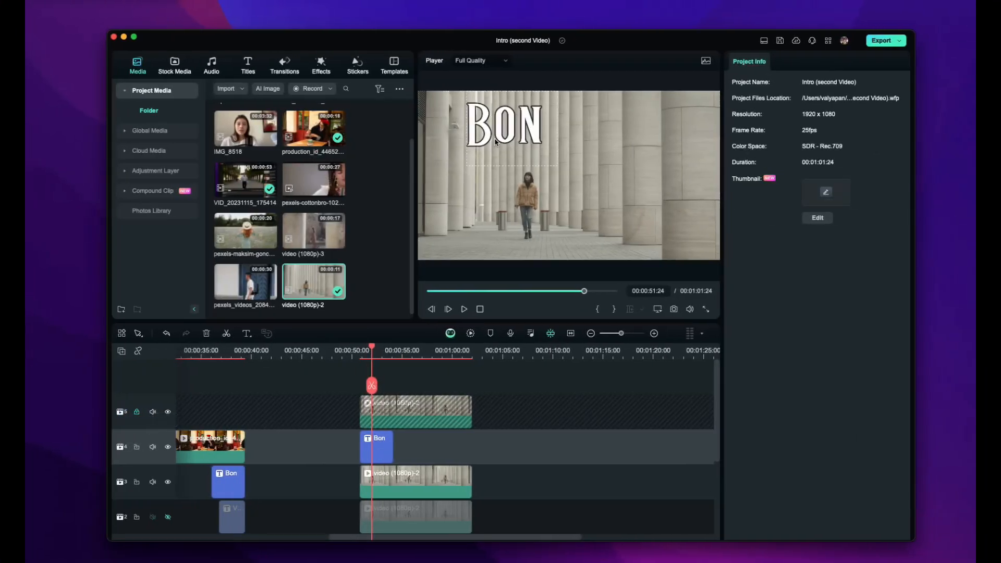
# Move the Bon Valyage title across the colonnade frame, then select the track 3 colonnade clip
pyautogui.click(518, 141)
pyautogui.moveTo(502, 134); pyautogui.dragTo(481, 133)
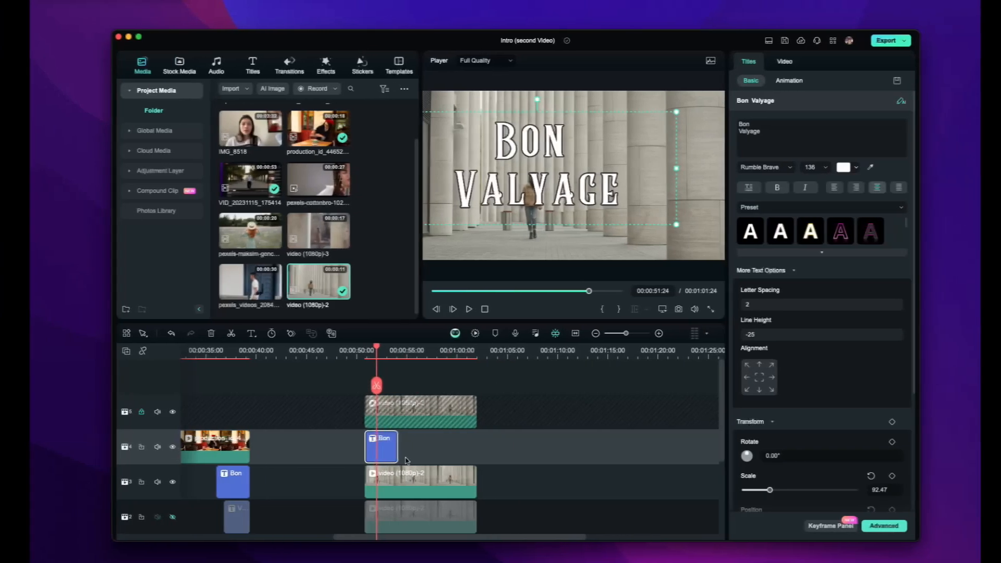
pyautogui.click(394, 482)
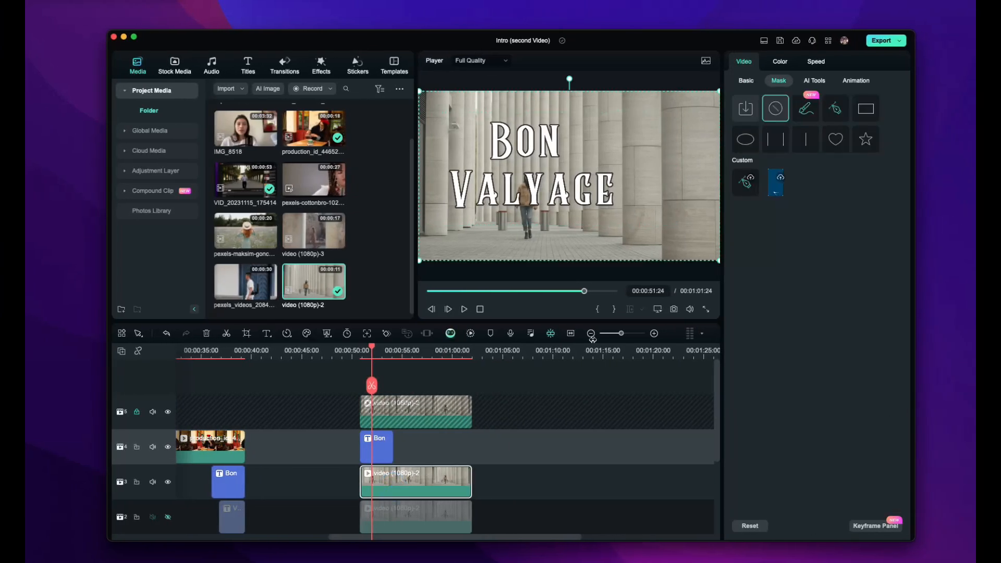
pyautogui.click(814, 80)
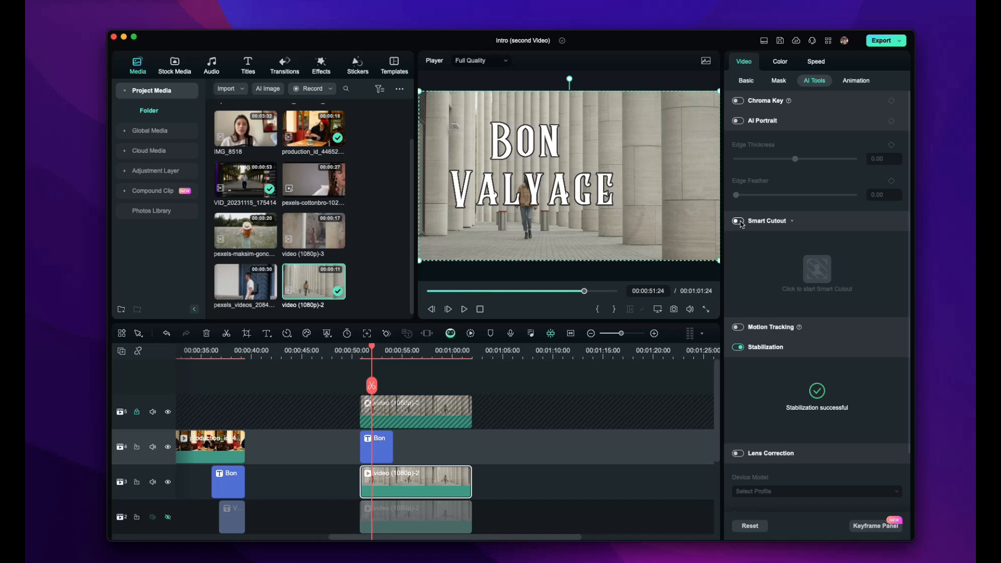
# Apply AI Portrait to the colonnade clip, move it up to track 3, and put the Bon title below on track 2
pyautogui.click(738, 121)
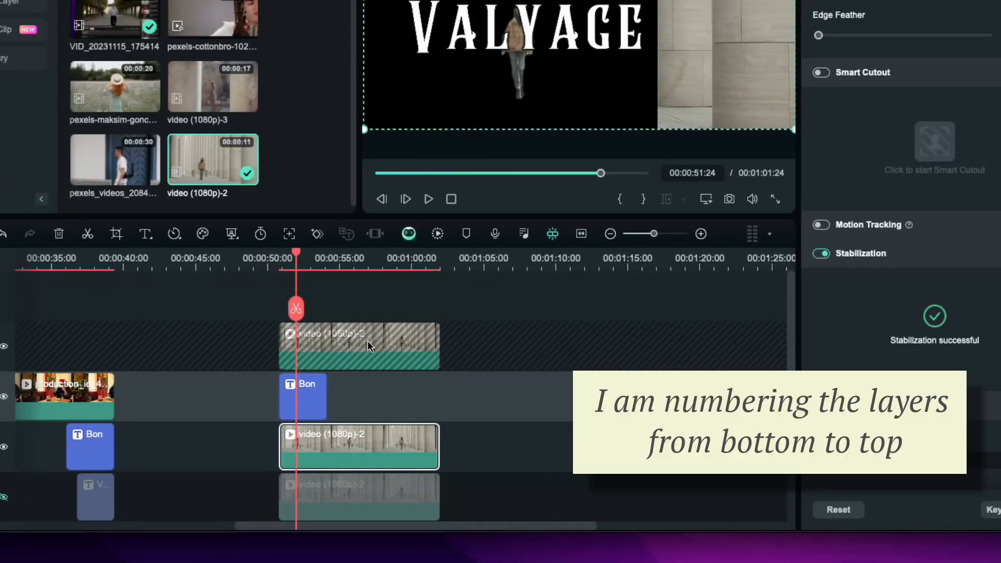
pyautogui.moveTo(312, 402); pyautogui.dragTo(247, 404)
pyautogui.moveTo(329, 442); pyautogui.dragTo(329, 400)
pyautogui.moveTo(235, 404); pyautogui.dragTo(305, 445)
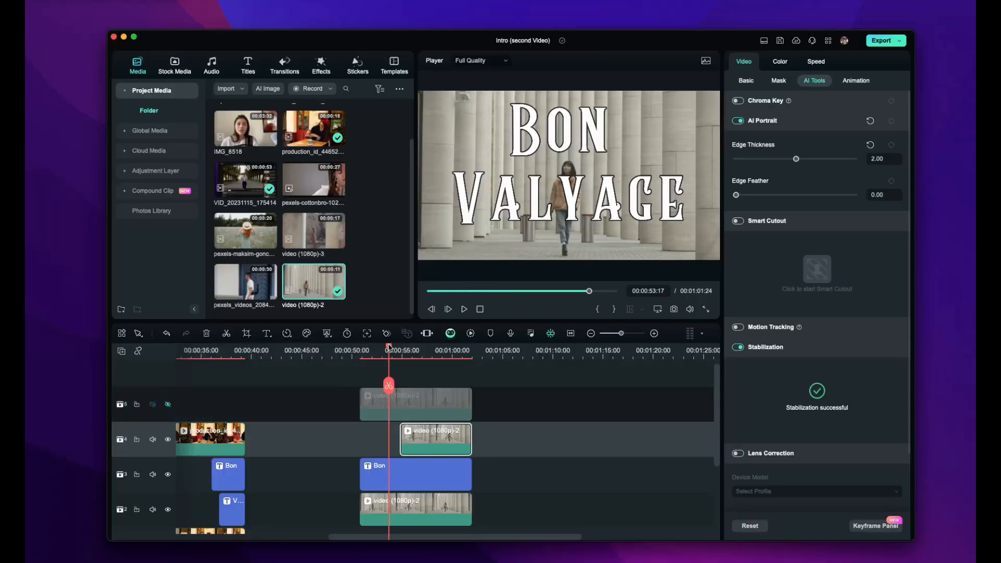
pyautogui.moveTo(388, 346)
pyautogui.mouseDown()
pyautogui.moveTo(364, 346)
pyautogui.moveTo(399, 345)
pyautogui.mouseUp()
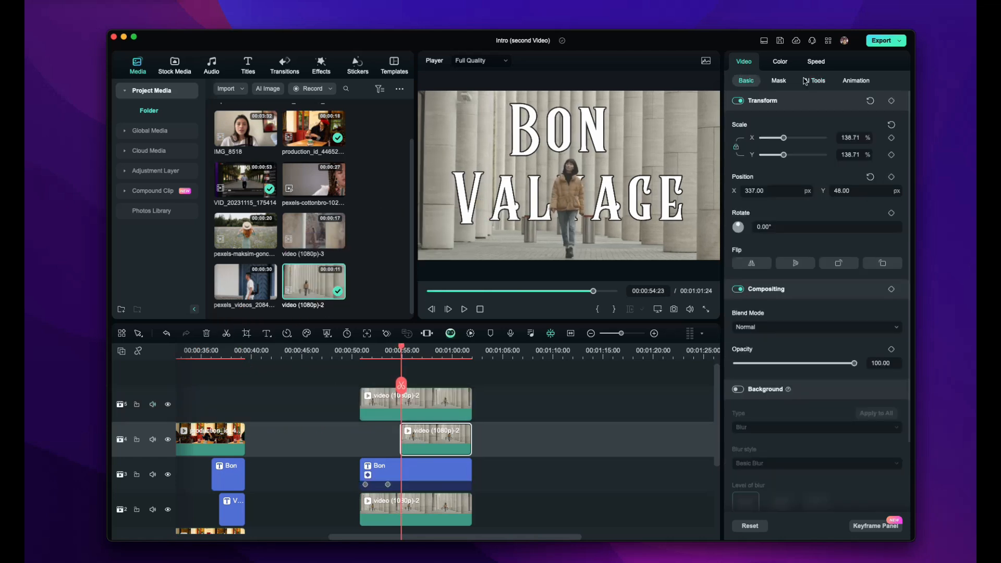
# Add an AI Portrait keyframe on the cutout clip and lower its edge thickness
pyautogui.click(805, 81)
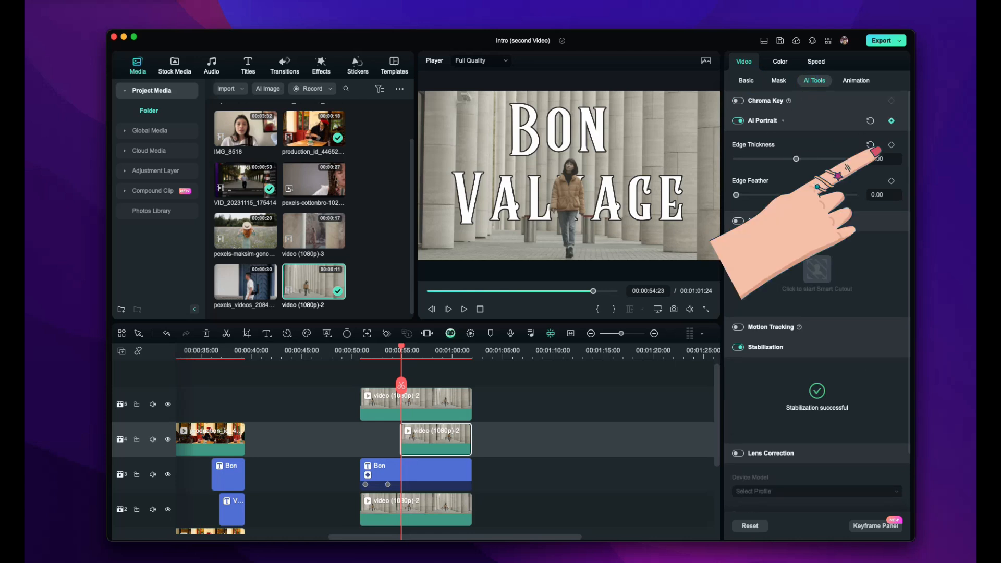
pyautogui.click(891, 121)
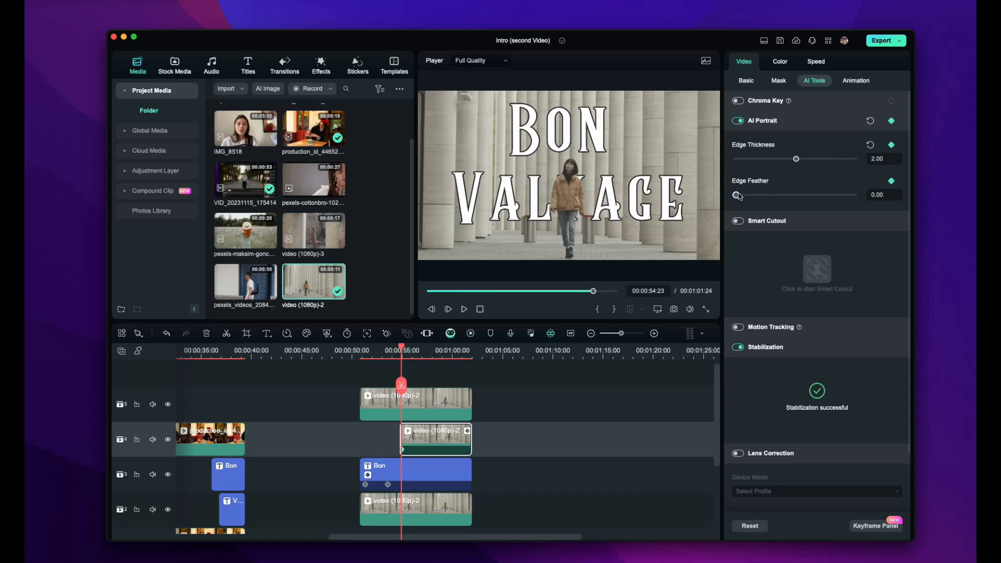
pyautogui.moveTo(796, 159); pyautogui.dragTo(790, 162)
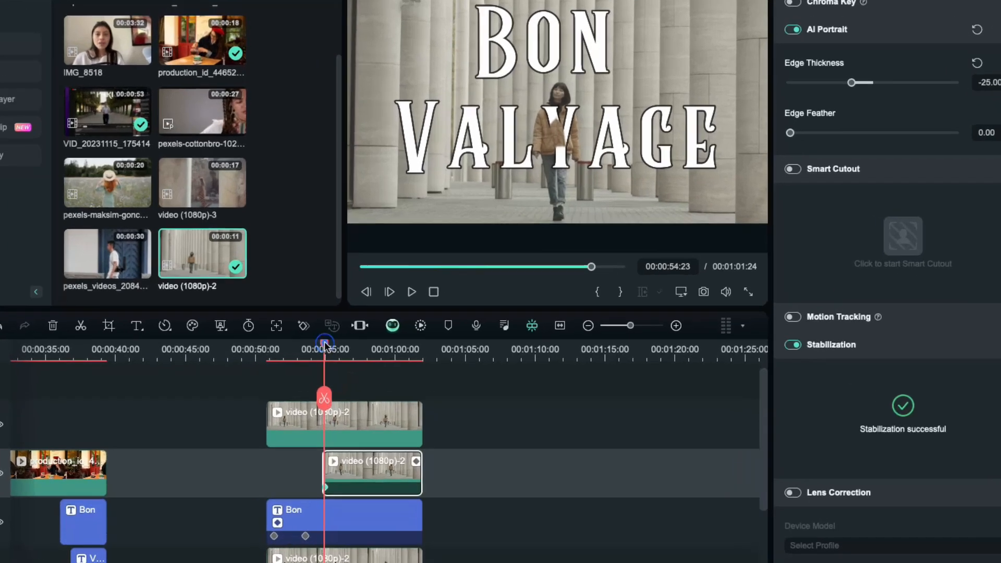
# Set a second edge-thickness keyframe at 00:00:55:08, then preview the animation from about 00:00:54
pyautogui.moveTo(401, 346); pyautogui.dragTo(405, 347)
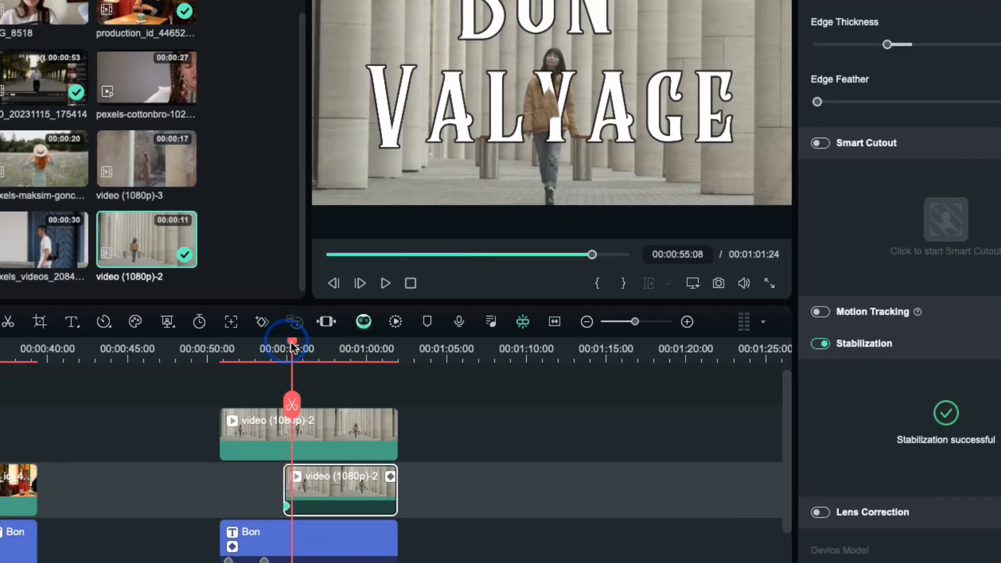
pyautogui.moveTo(923, 6); pyautogui.dragTo(941, 8)
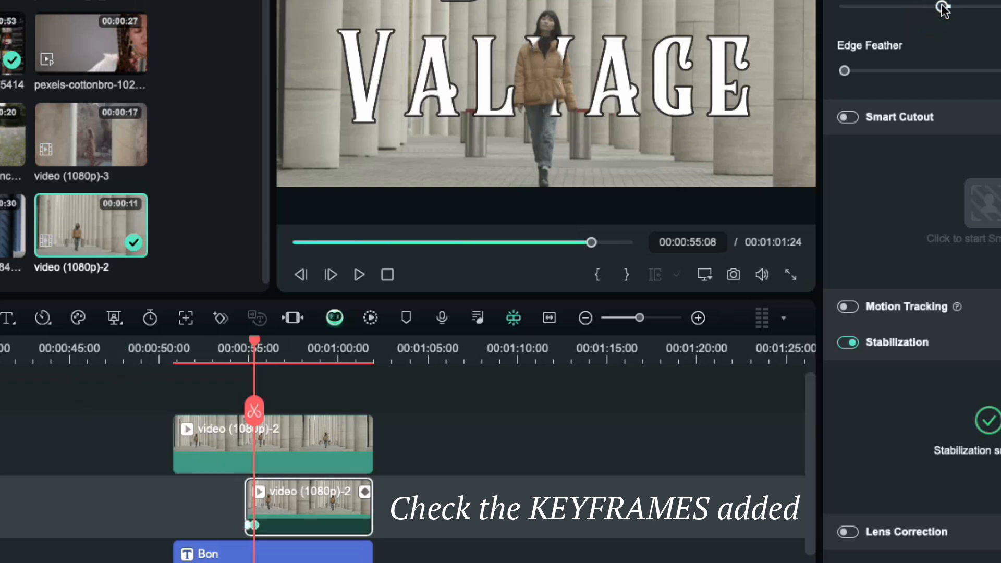
pyautogui.moveTo(257, 345); pyautogui.dragTo(261, 345)
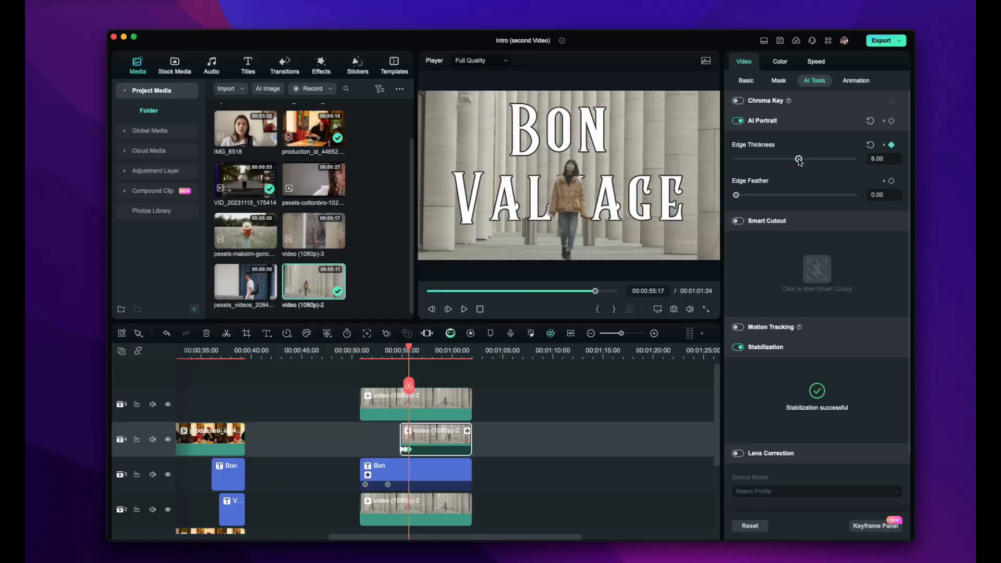
pyautogui.click(396, 347)
pyautogui.press('space')
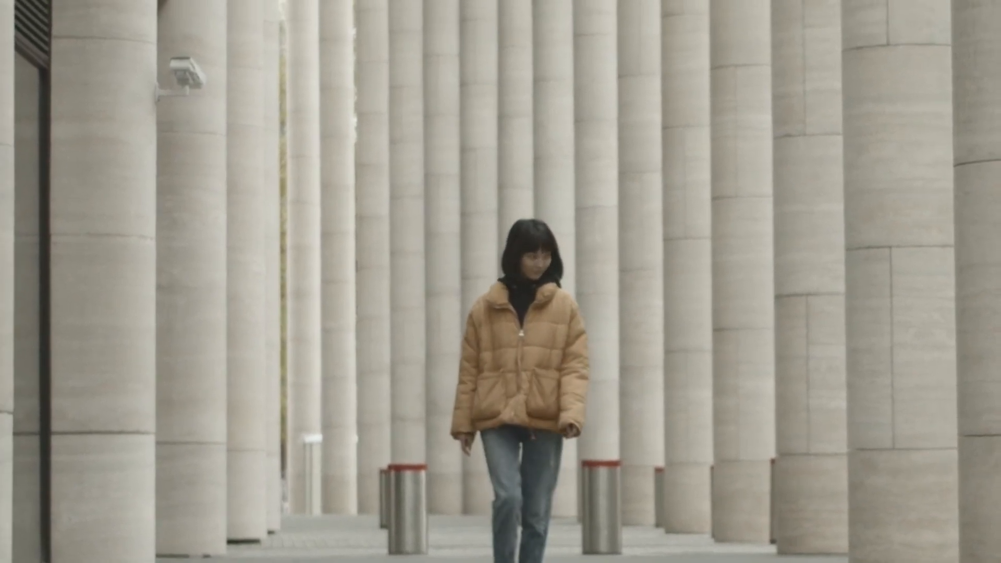
# Exit full screen, select the Bon Valyage title clip and replay its slide to X -1174.02
pyautogui.press('Escape')
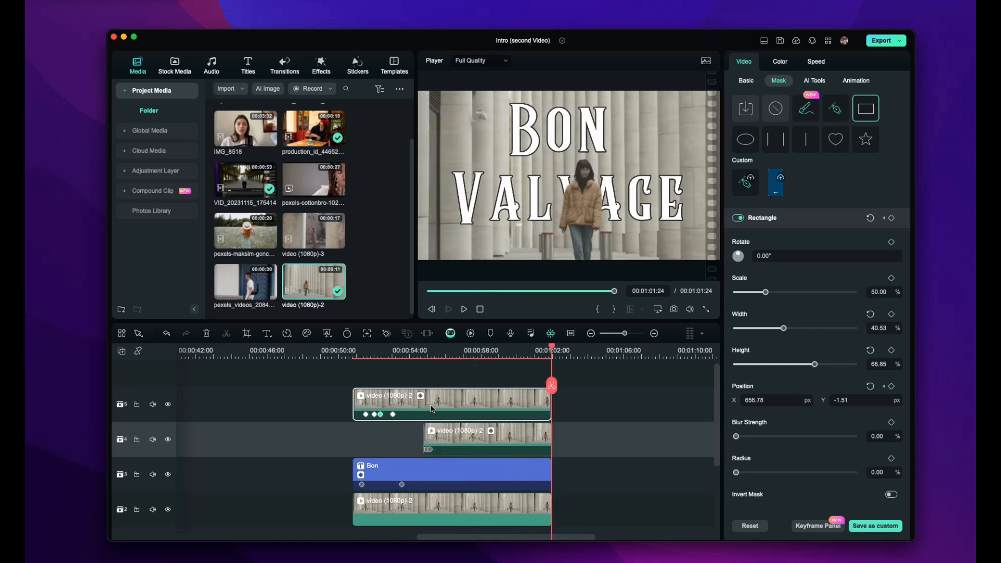
pyautogui.click(458, 480)
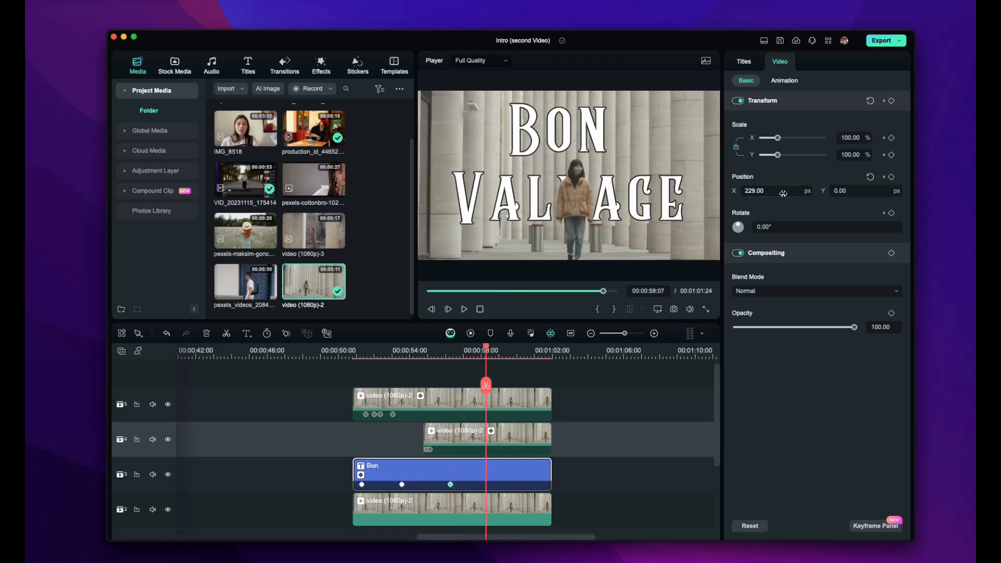
pyautogui.moveTo(485, 347); pyautogui.dragTo(352, 351)
pyautogui.press('space')
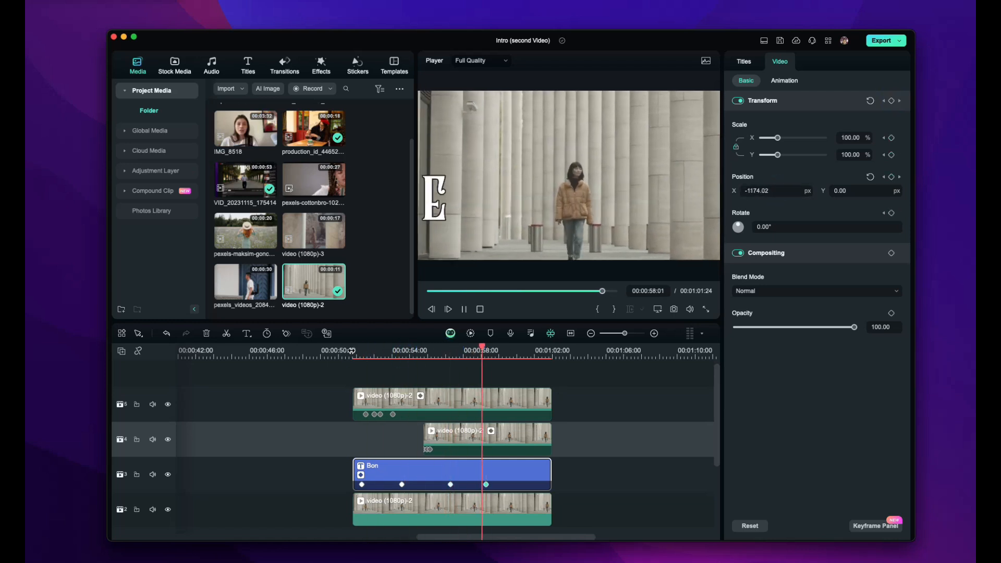